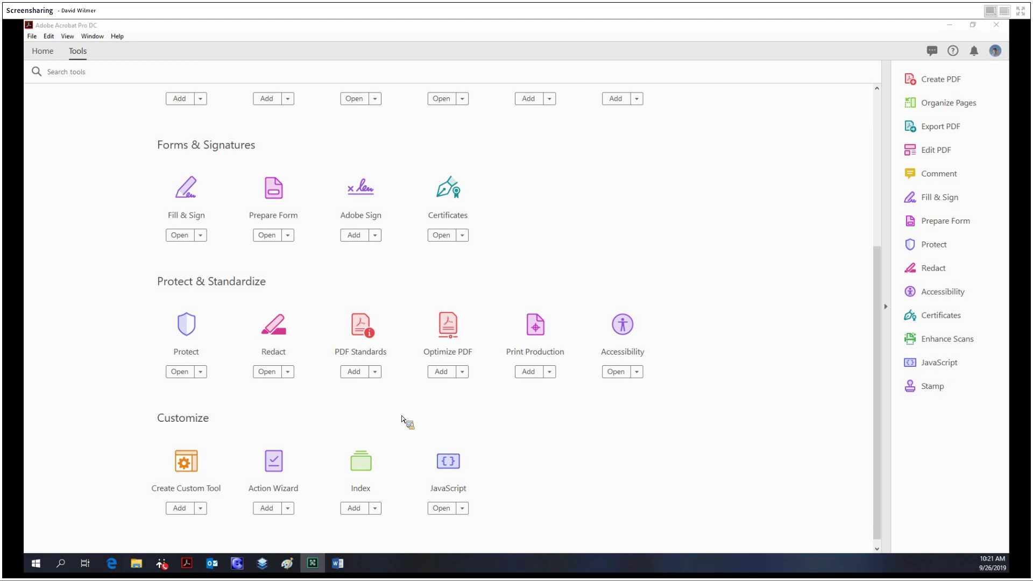
- Start building a new custom tool in the Create Custom Tool dialog
scroll(202, 460, "down", 1)
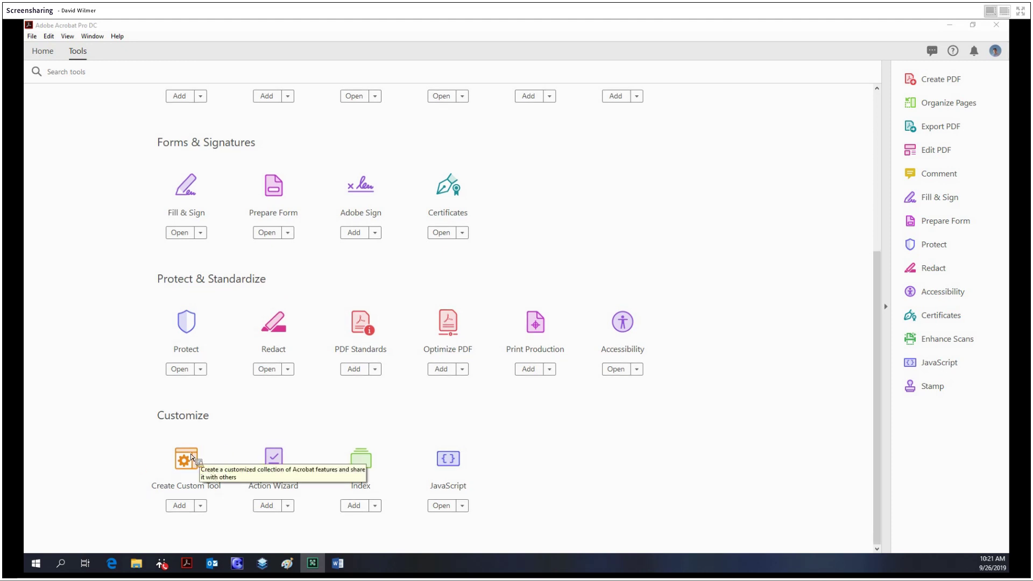
left_click(192, 457)
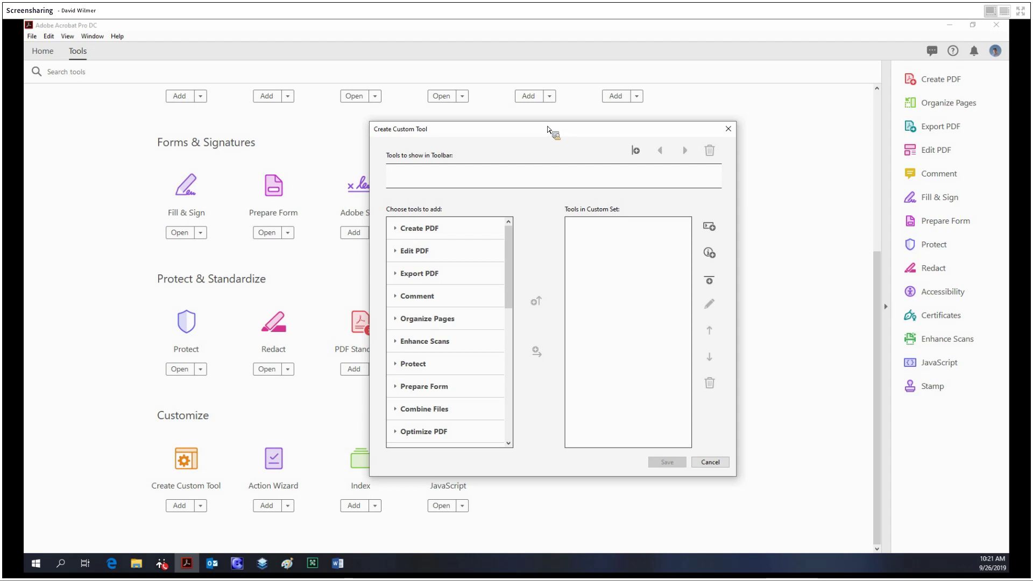
scroll(484, 260, "down", 4)
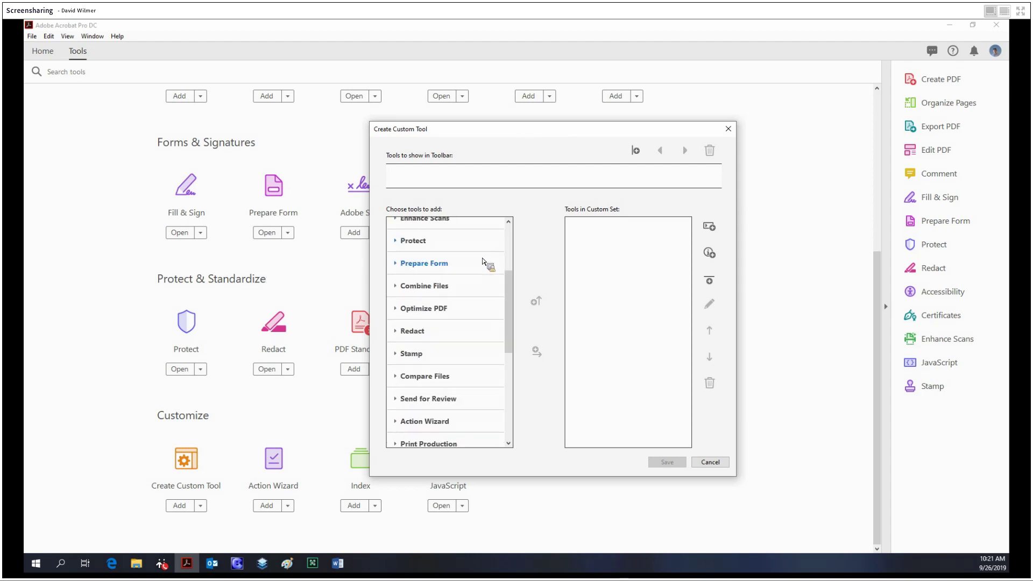
scroll(475, 353, "up", 2)
scroll(454, 283, "down", 1)
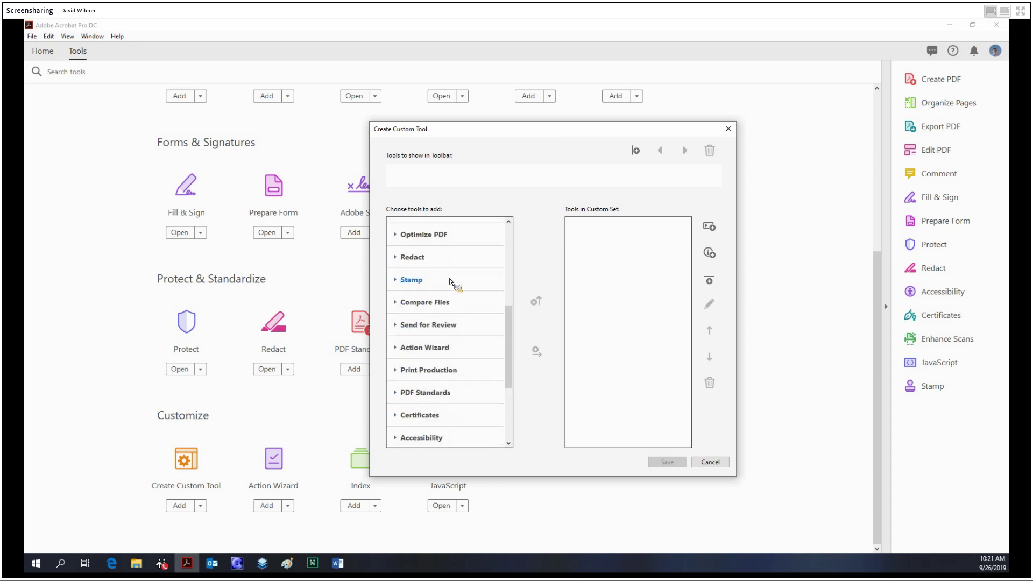
scroll(454, 278, "up", 3)
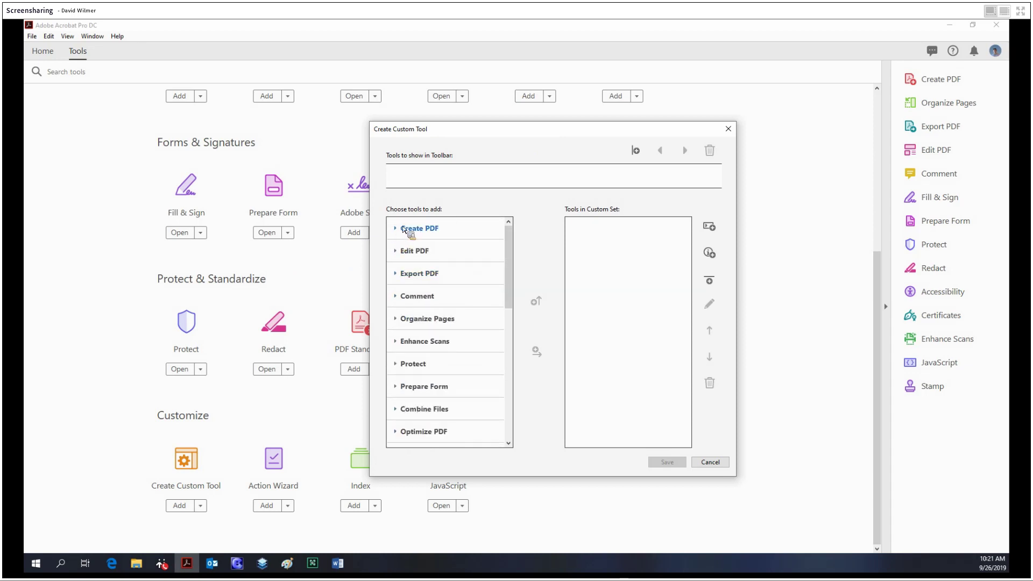
- Expand the Create PDF tools group and select PDF from Web Page
left_click(397, 228)
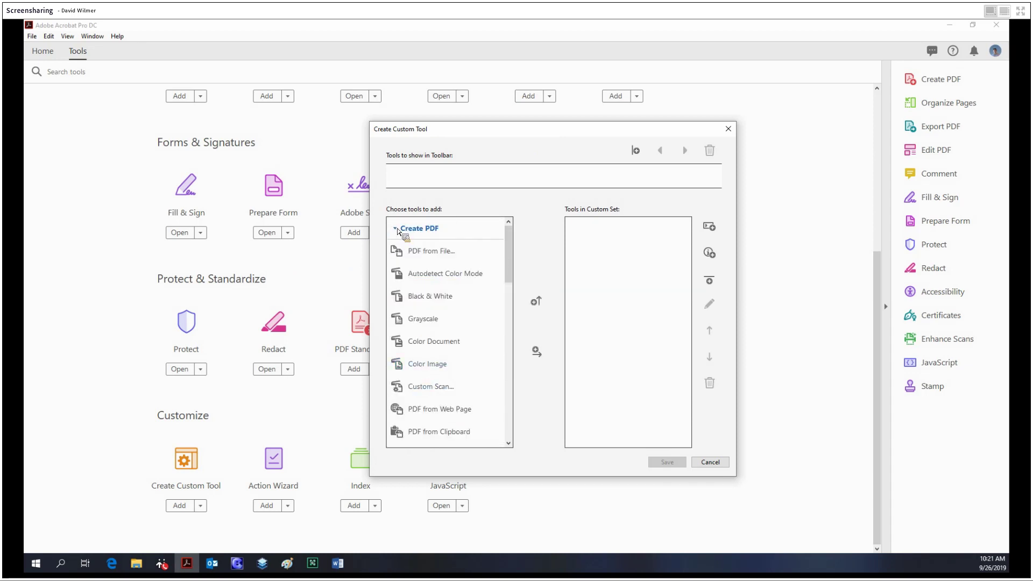
left_click(397, 229)
left_click(396, 228)
scroll(429, 339, "down", 4)
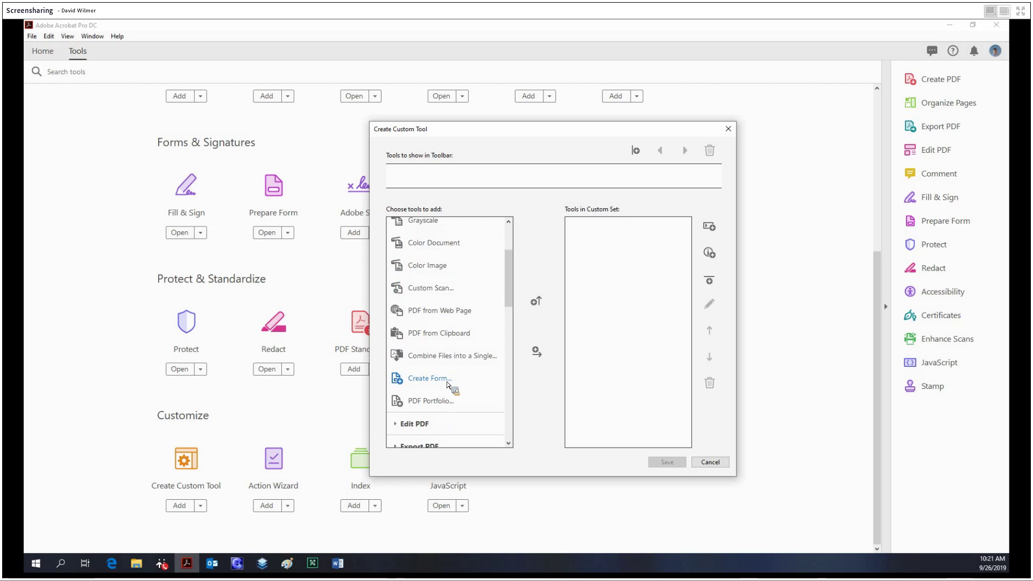
scroll(448, 384, "up", 4)
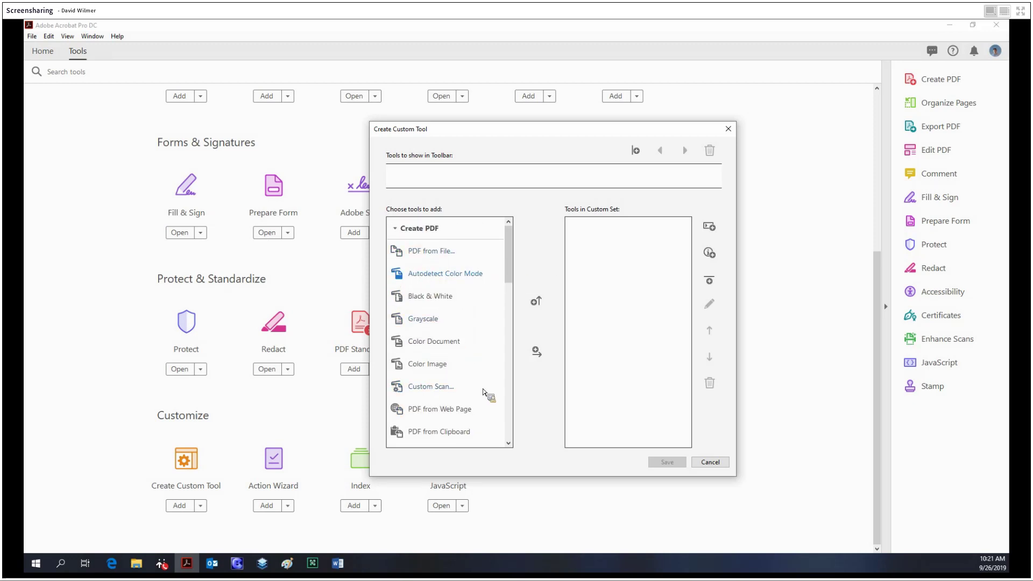
scroll(438, 401, "down", 1)
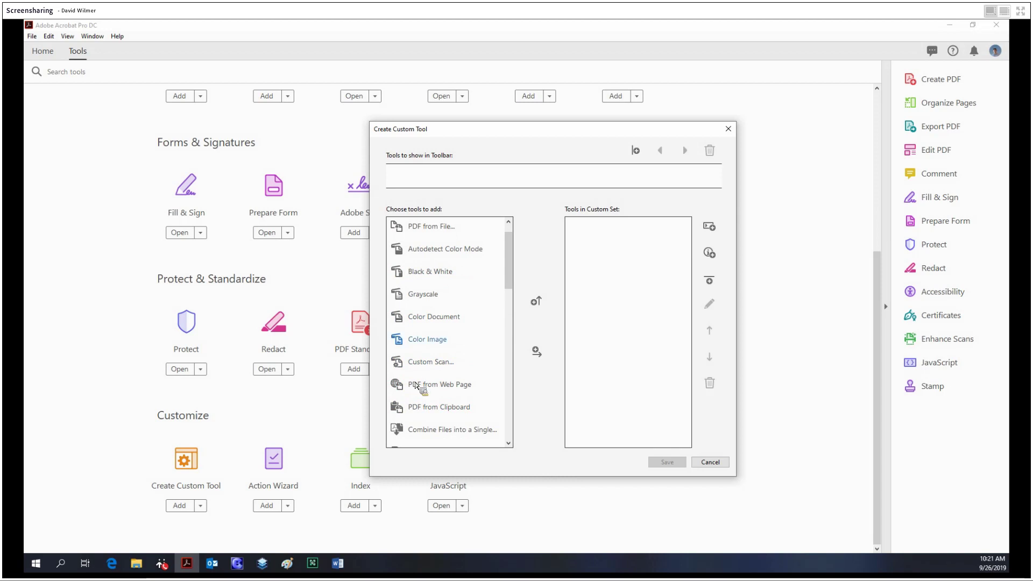
left_click(432, 385)
- Add PDF from Web Page to the custom tool set
left_click_drag(534, 368, 443, 397)
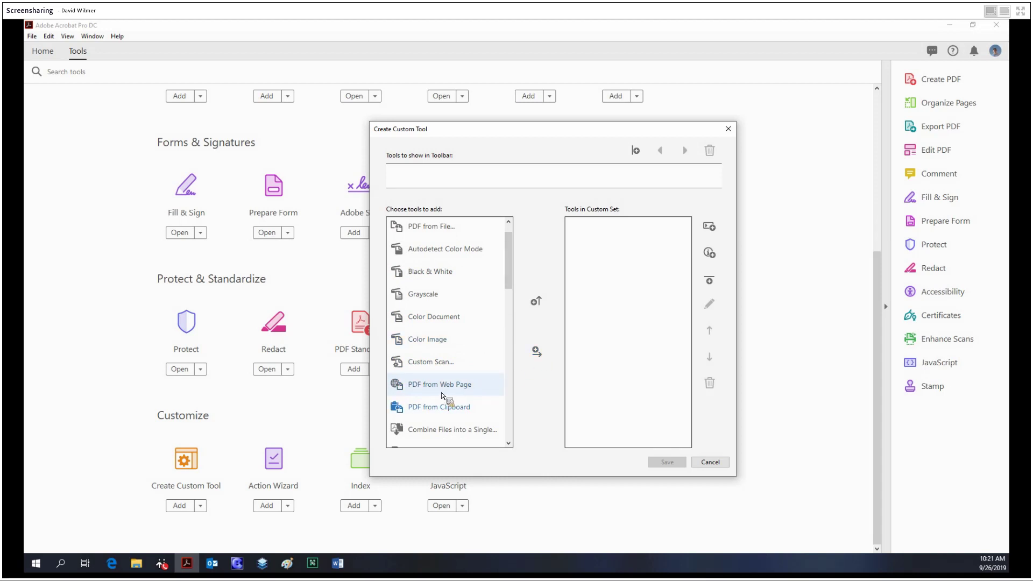
double_click(442, 395)
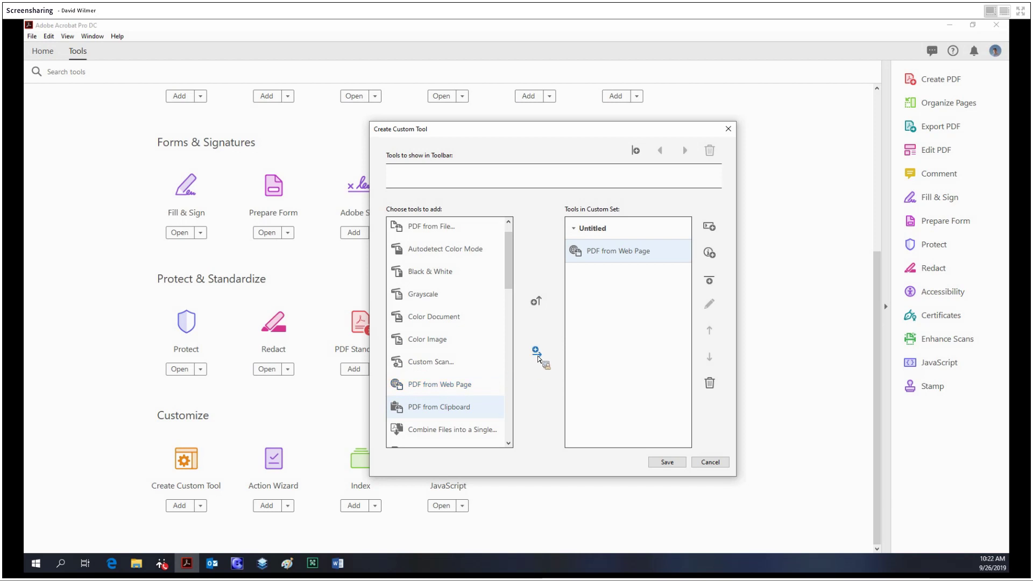
scroll(536, 352, "up", 1)
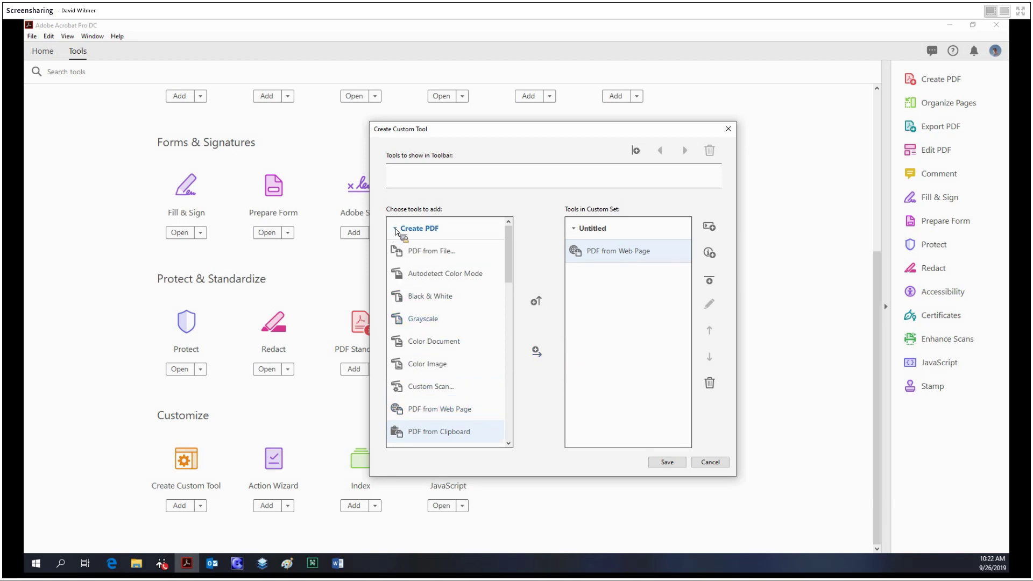
left_click(396, 229)
- Add Highlight from Comment and Create Form from Prepare Form to the set
left_click(426, 300)
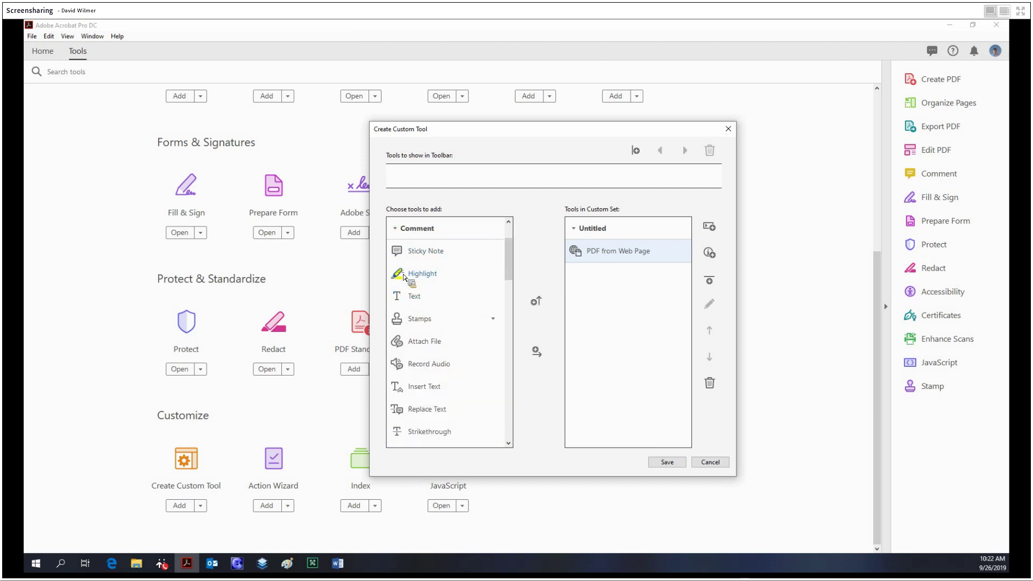
left_click(405, 274)
left_click(537, 352)
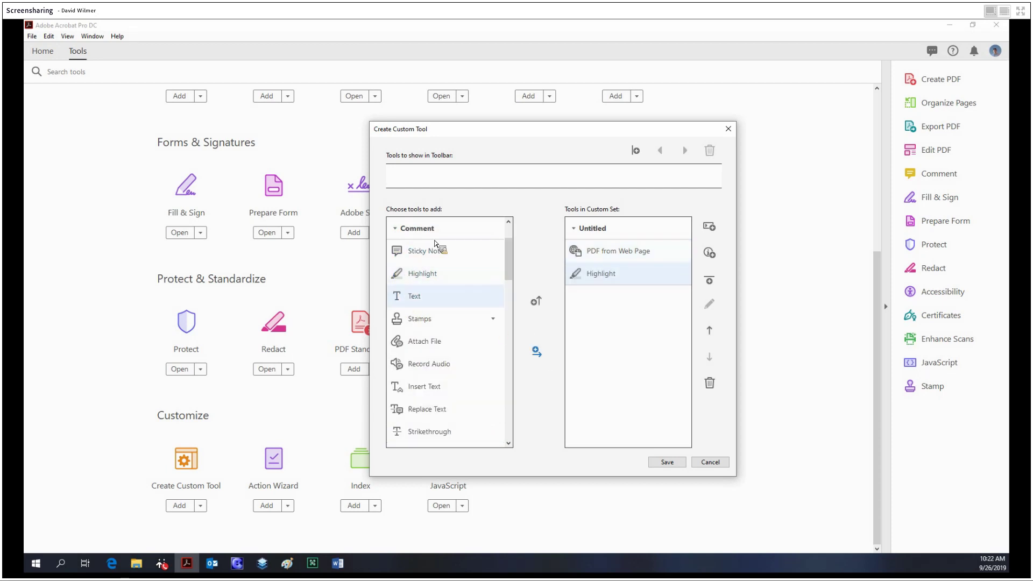
left_click(399, 230)
left_click(399, 230)
left_click(403, 230)
scroll(463, 355, "down", 1)
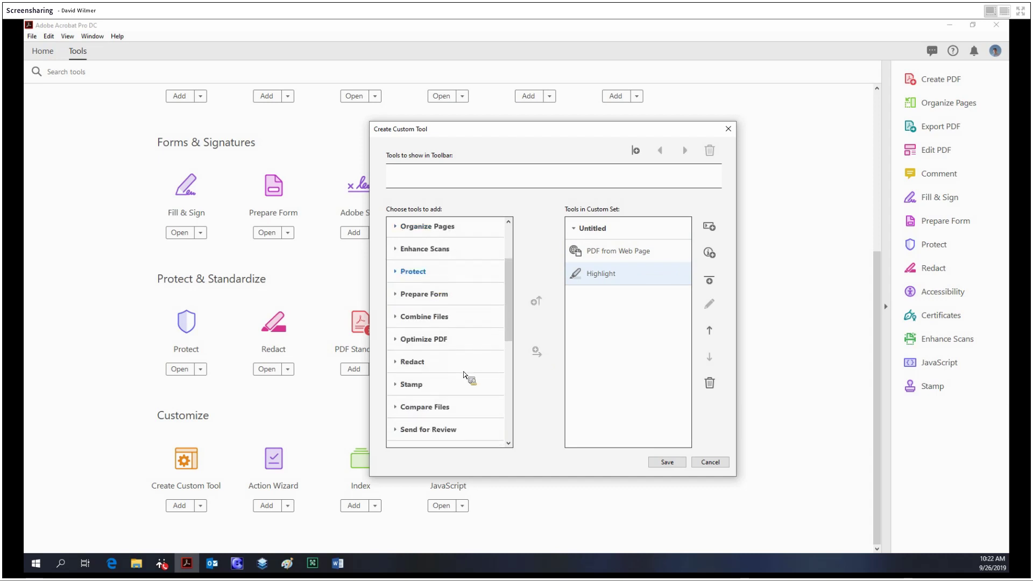
left_click(433, 297)
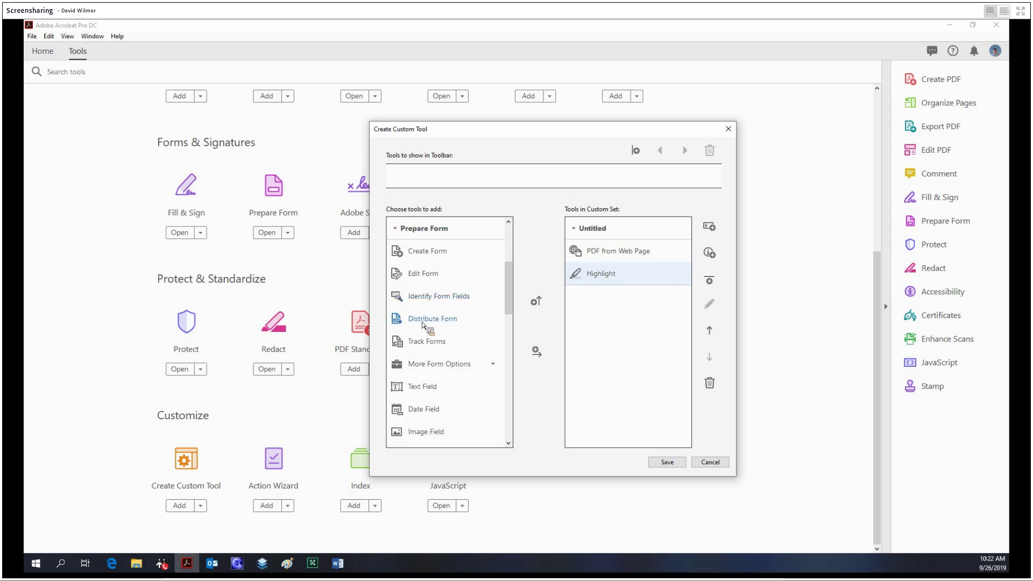
double_click(424, 258)
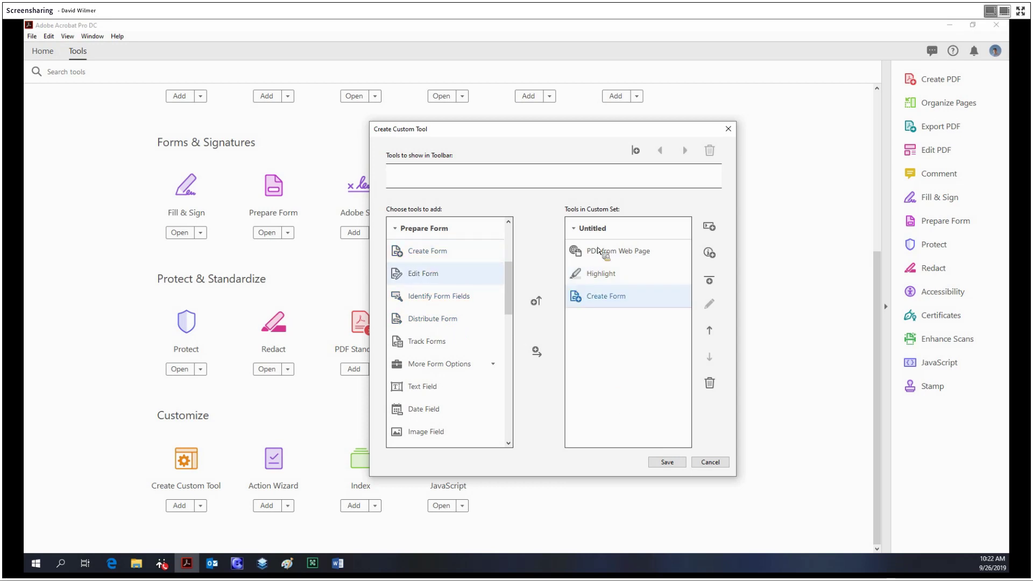
- Add a new Section label to the custom set
left_click(709, 227)
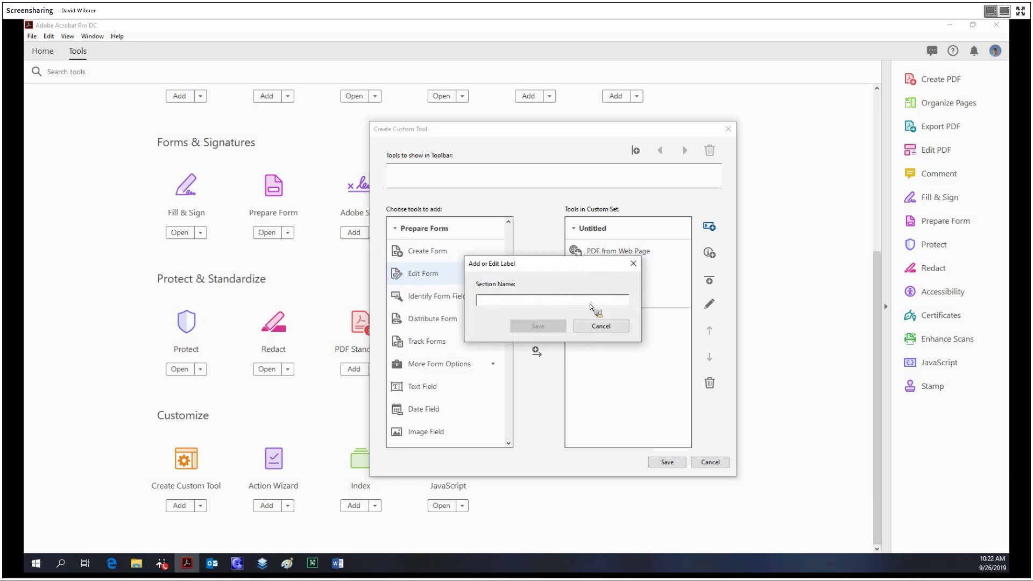
type("S")
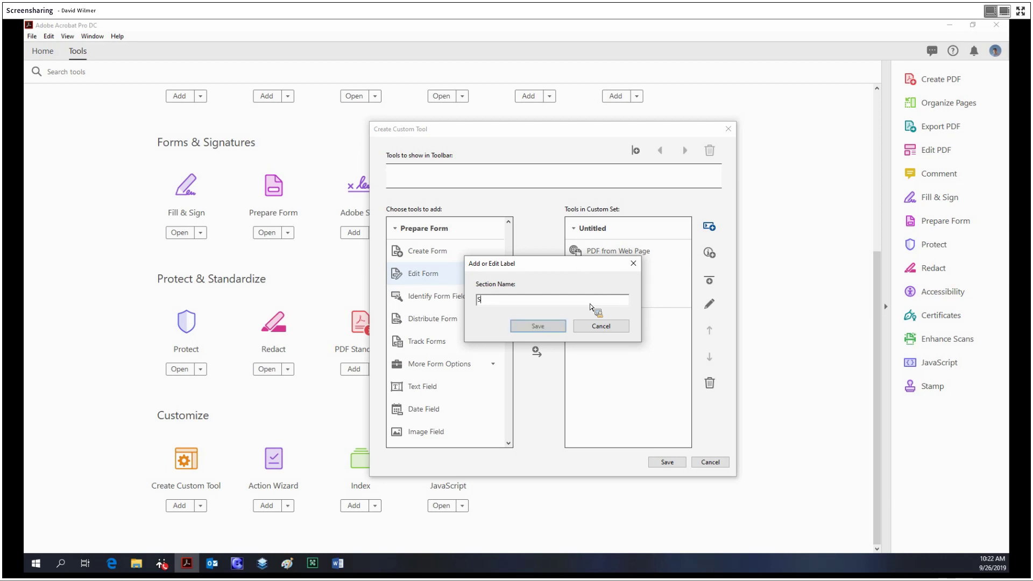
type("ection")
key("Return")
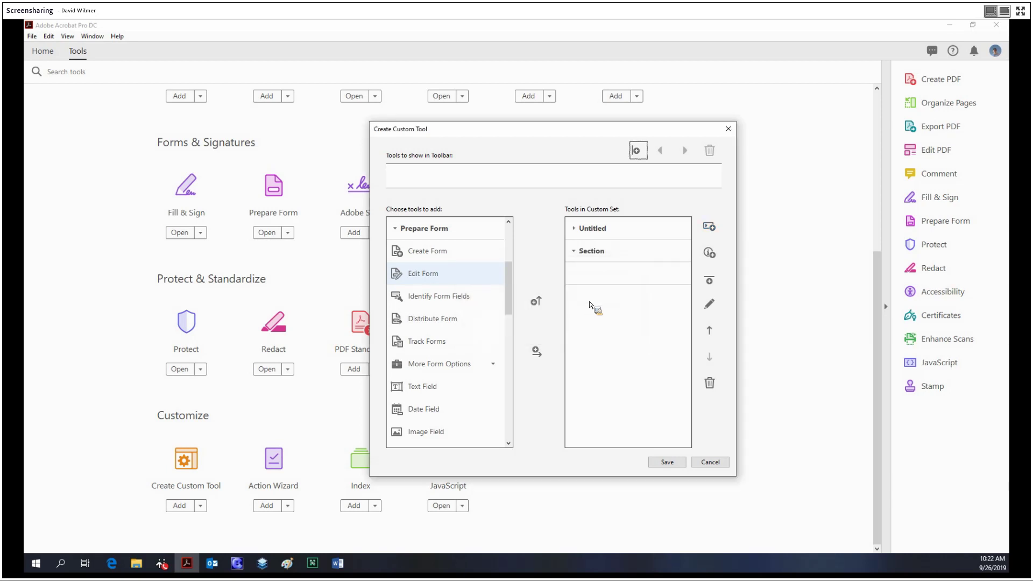
- Rename the Untitled section to 'The Actual Section'
left_click(586, 230)
left_click(587, 235)
left_click(589, 233)
left_click(601, 274)
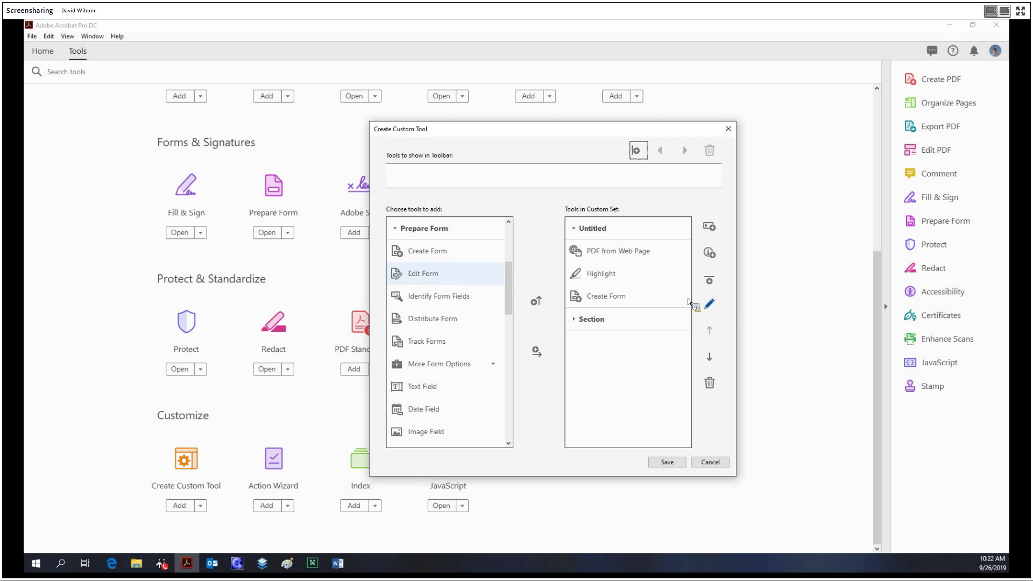
left_click(710, 304)
key("BackSpace")
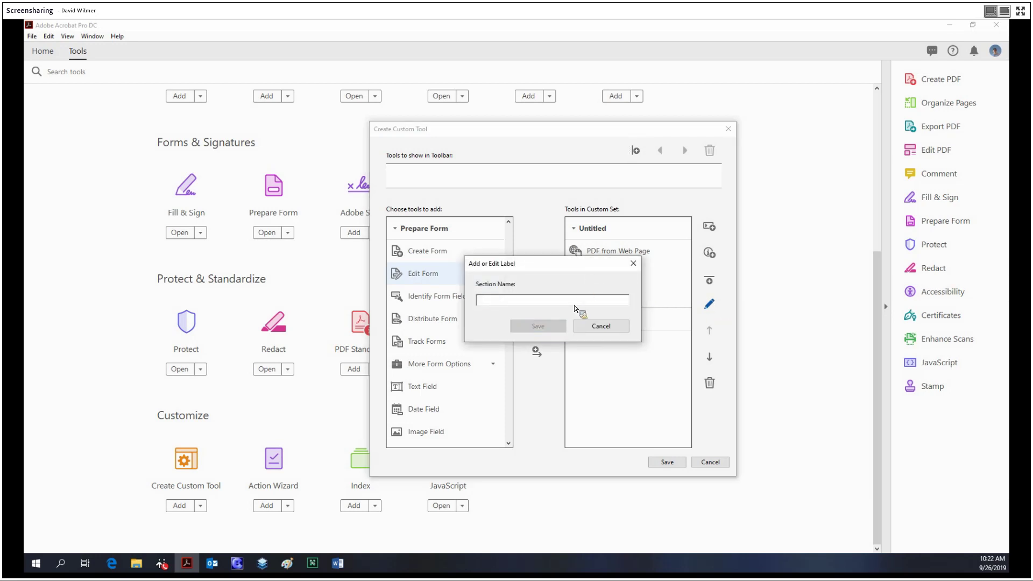
type("The ")
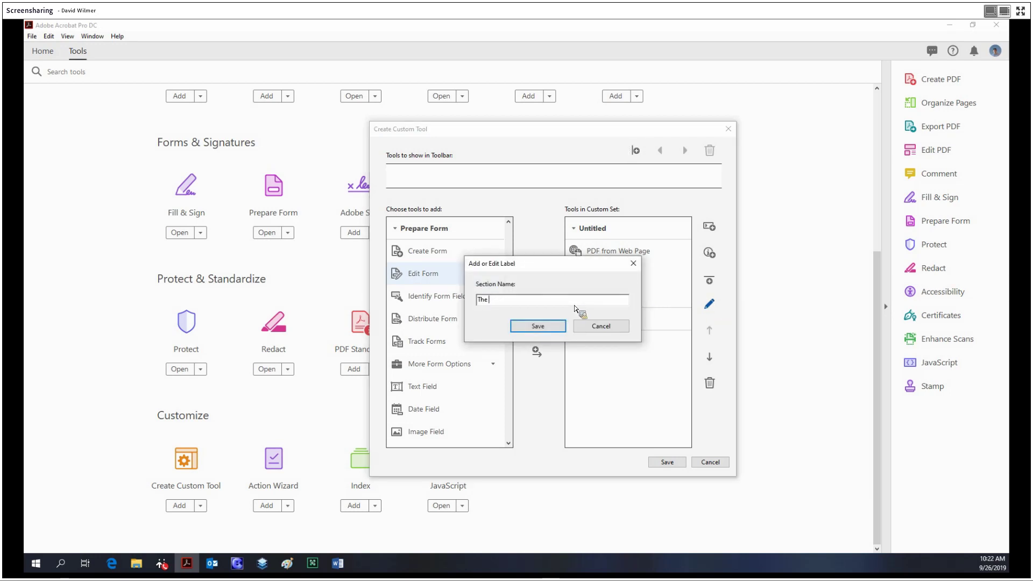
type("Octual Section")
key("Return")
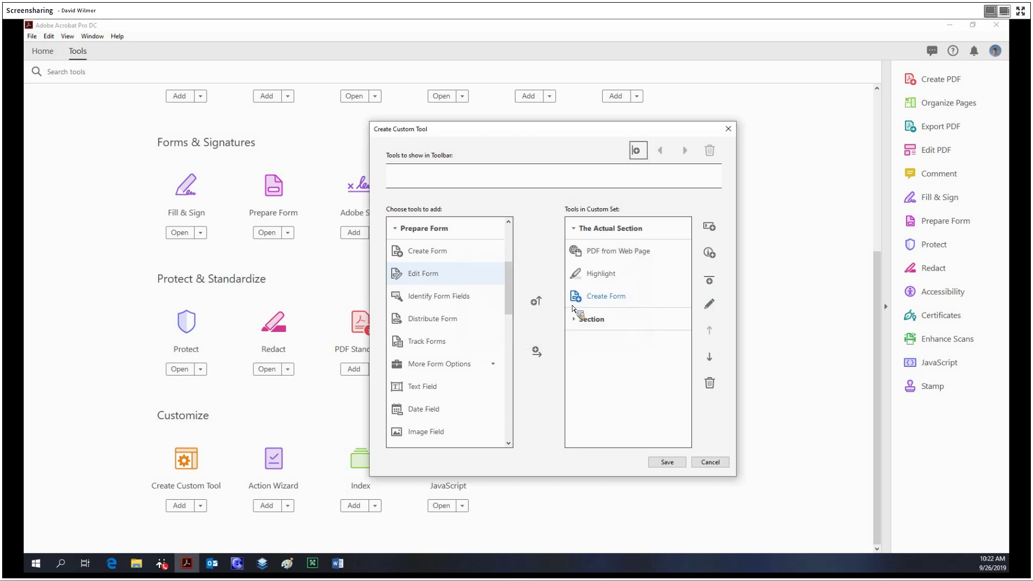
- Remove the leftover empty Section from the custom set
left_click(590, 322)
left_click_drag(611, 276, 710, 384)
left_click(634, 273)
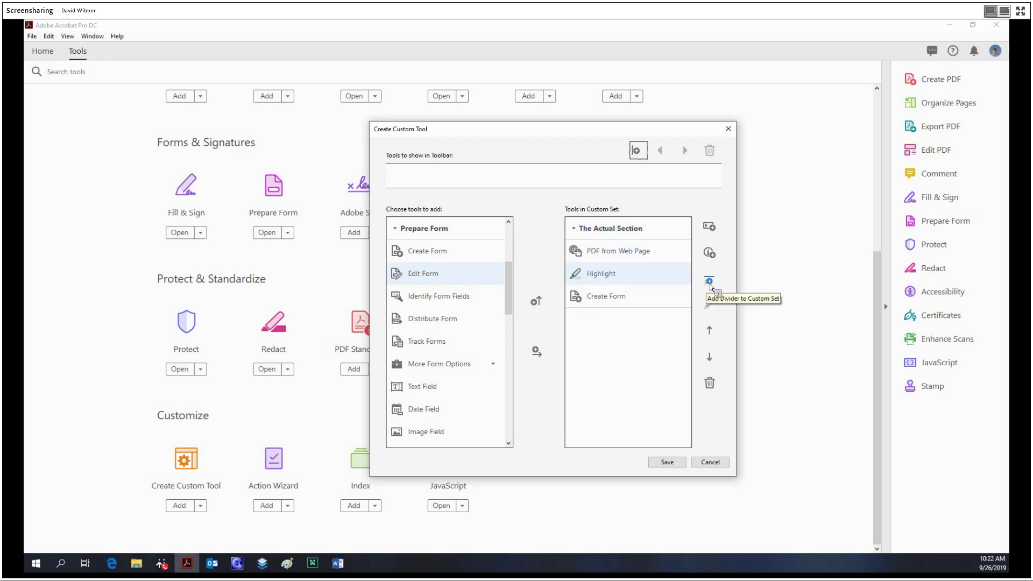
- Add and save an instruction label reading 'Highlight pls' above the Highlight tool
left_click(710, 282)
left_click(604, 260)
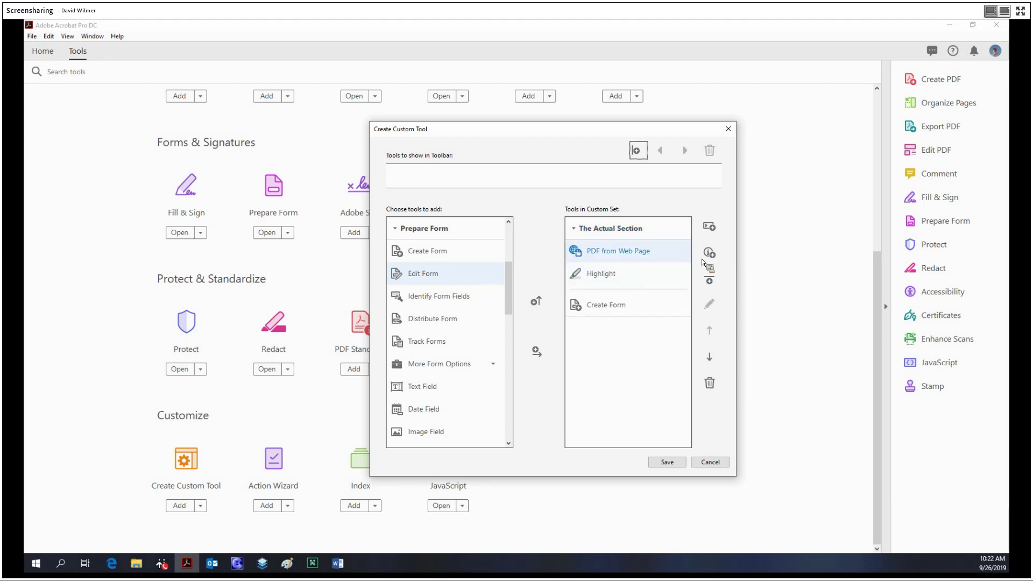
left_click(711, 253)
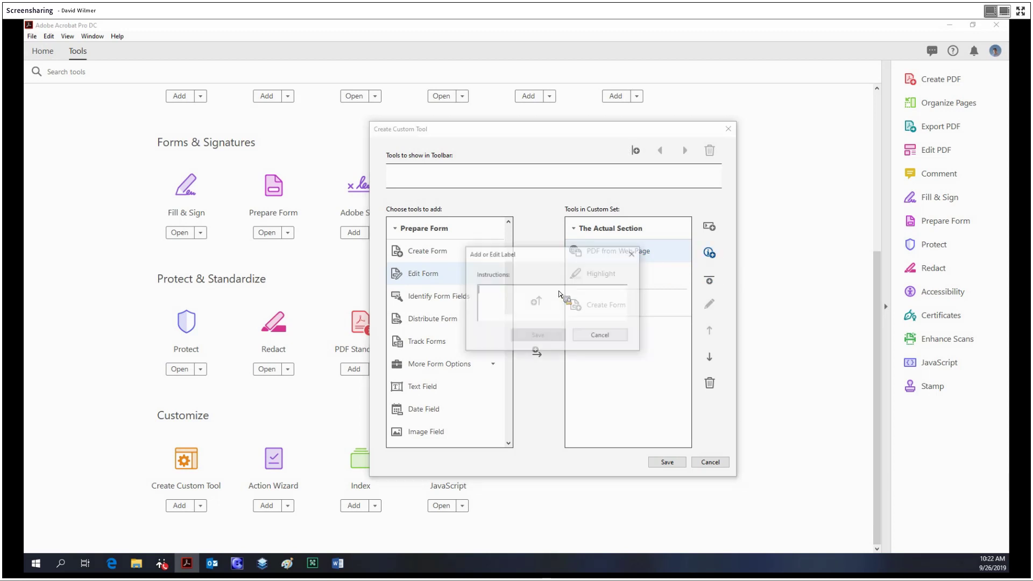
left_click_drag(562, 258, 393, 269)
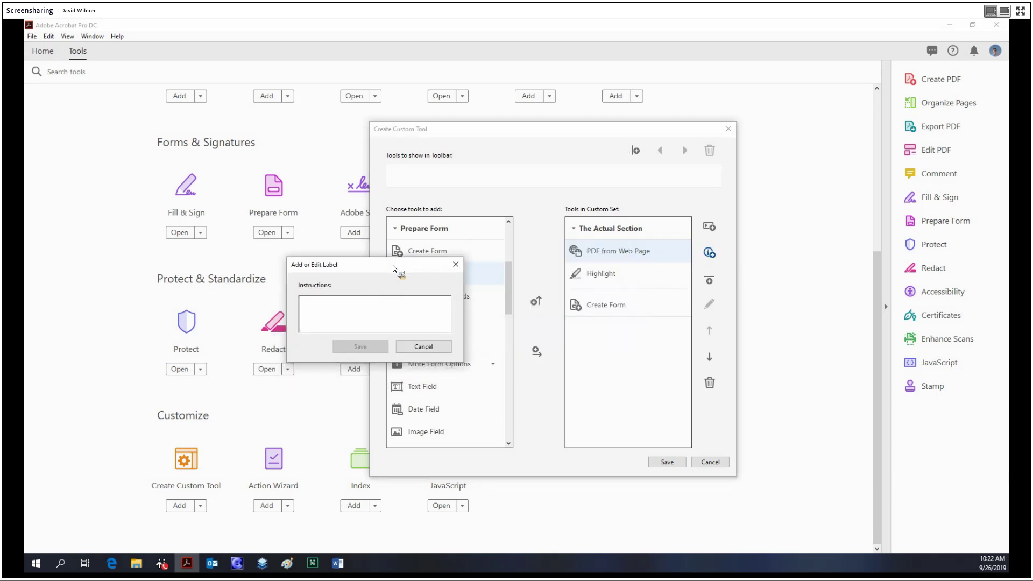
type("Highlig")
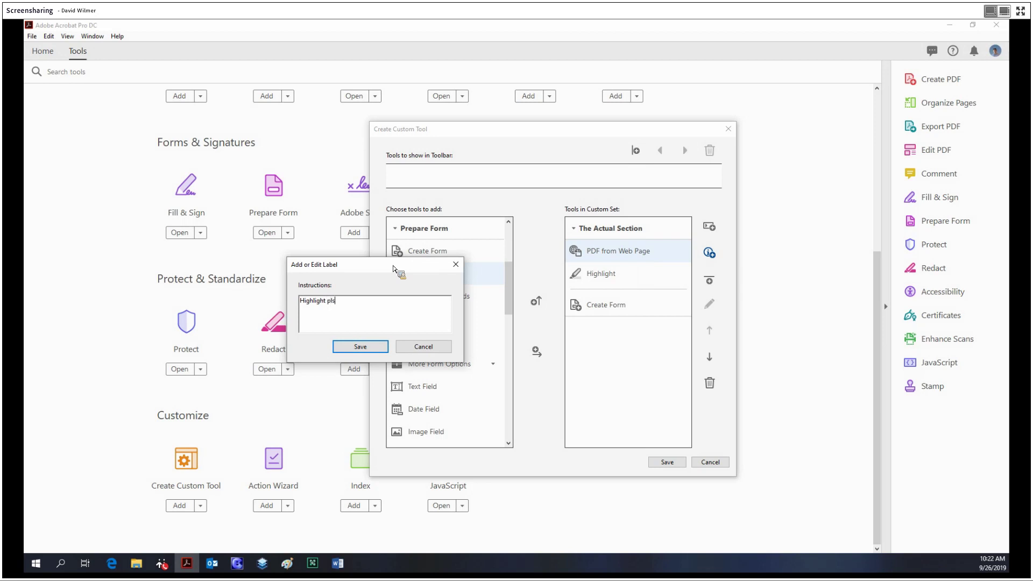
type("ht pls")
left_click(359, 349)
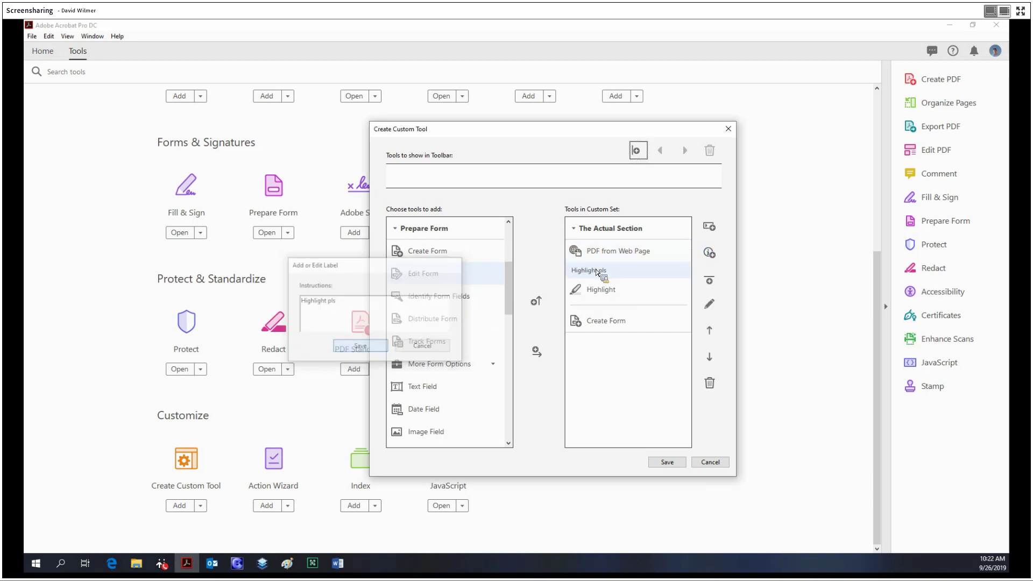
- Save the custom tool under the name 'Web Page to Form?'
left_click(668, 462)
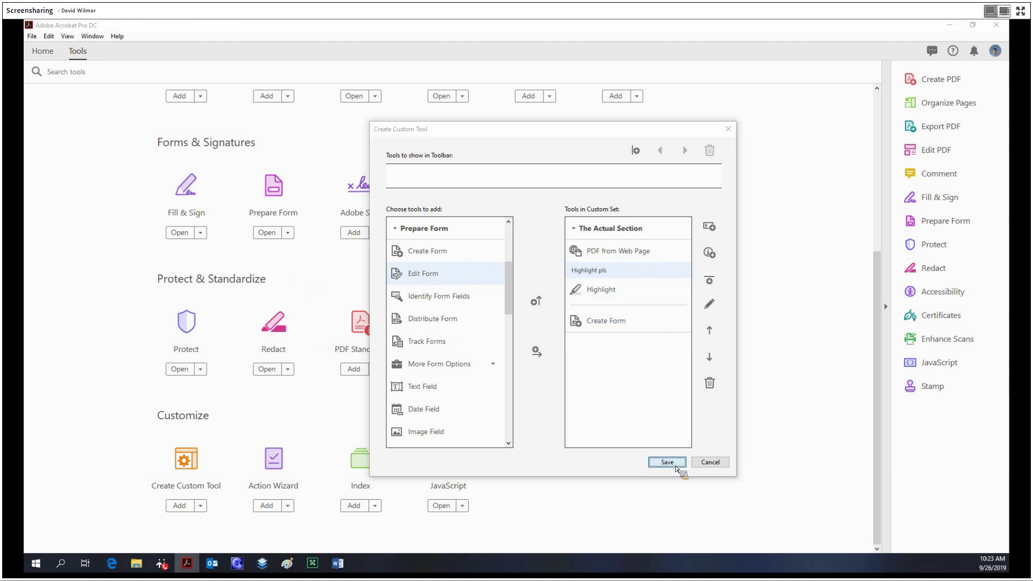
key("BackSpace")
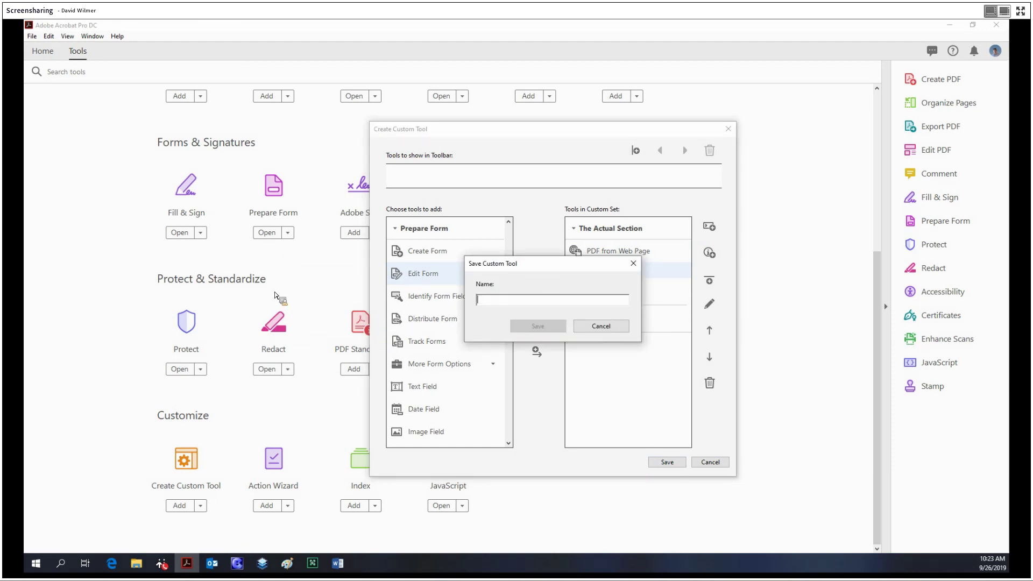
type("Web Page to Form?")
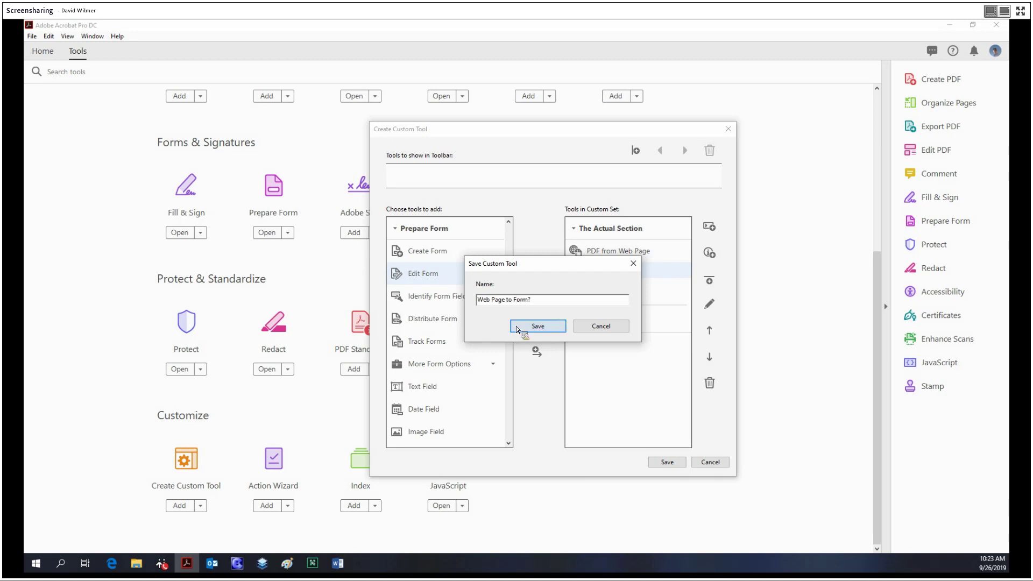
left_click(515, 329)
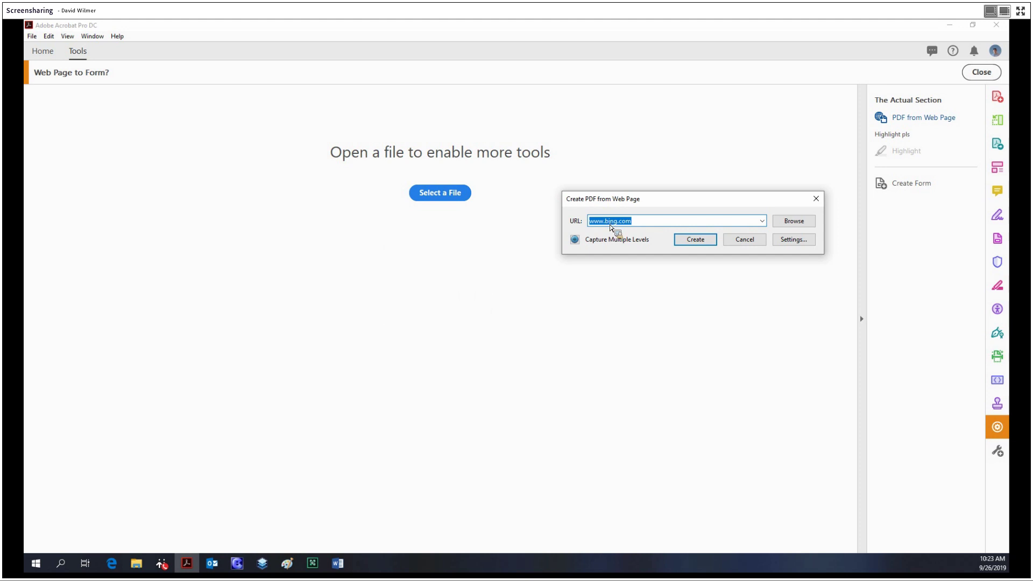
left_click(580, 241)
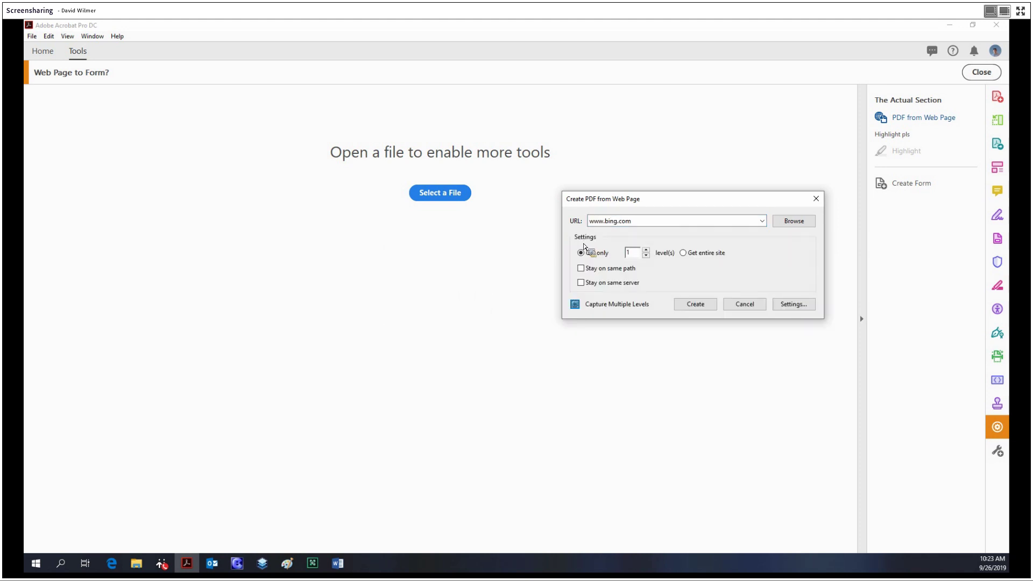
left_click(694, 304)
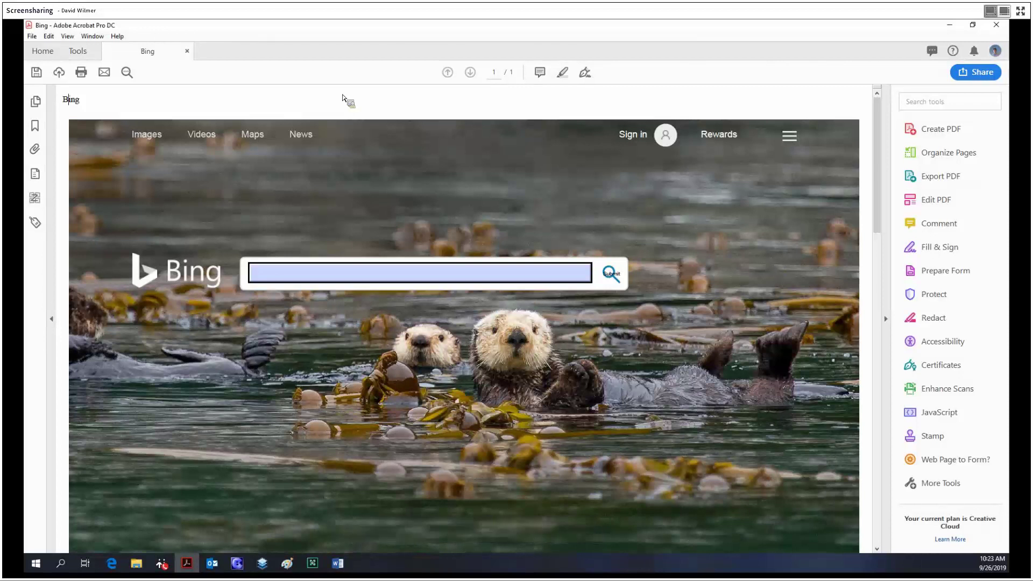
- Close and rerun the Web Page to Form? tool on the Bing document
left_click(81, 54)
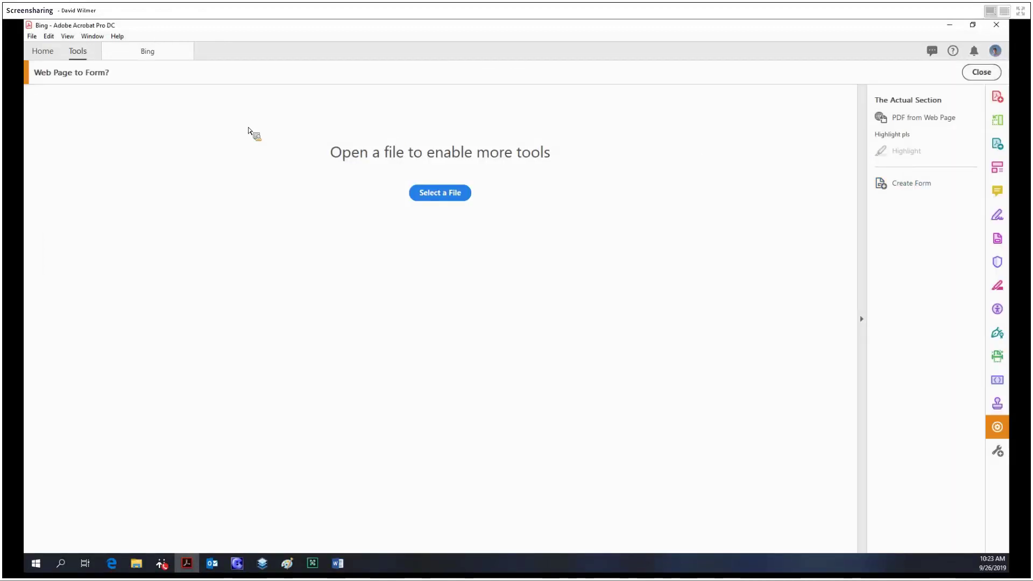
left_click(124, 48)
left_click(81, 52)
left_click(976, 71)
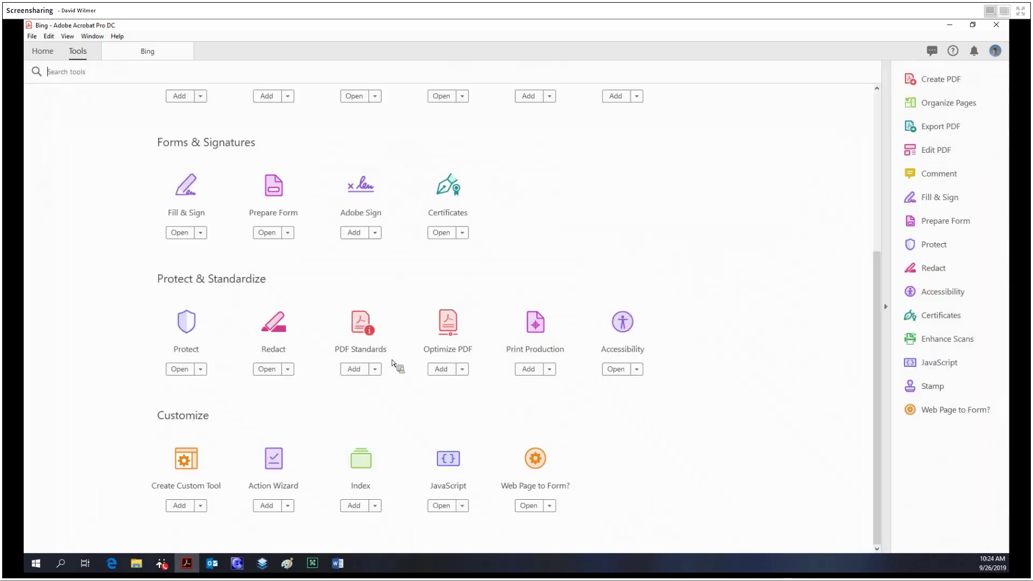
left_click(515, 479)
- Highlight the otters' heads and the big otter's face in yellow
scroll(128, 111, "down", 1)
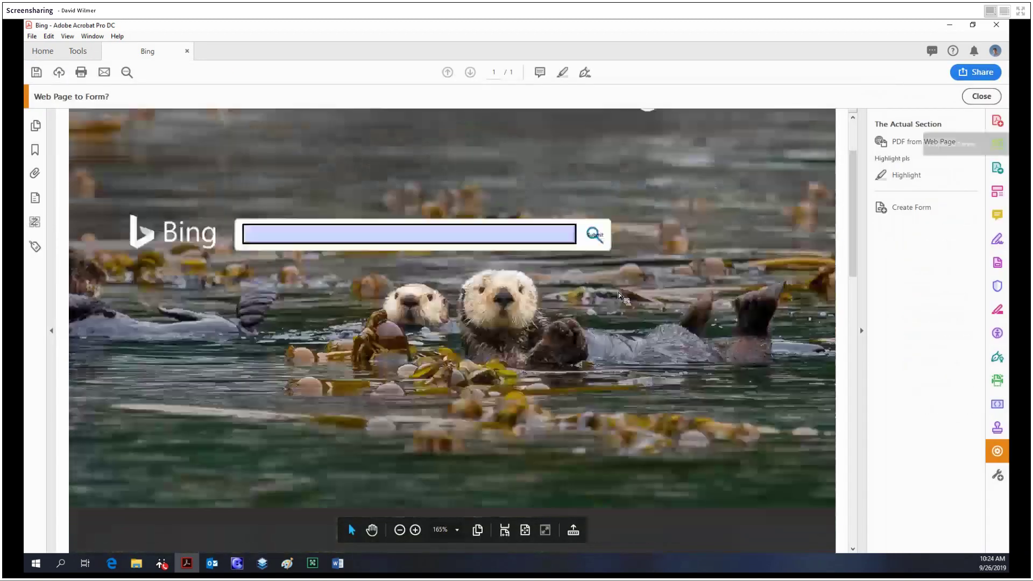
scroll(619, 292, "down", 1)
left_click(909, 185)
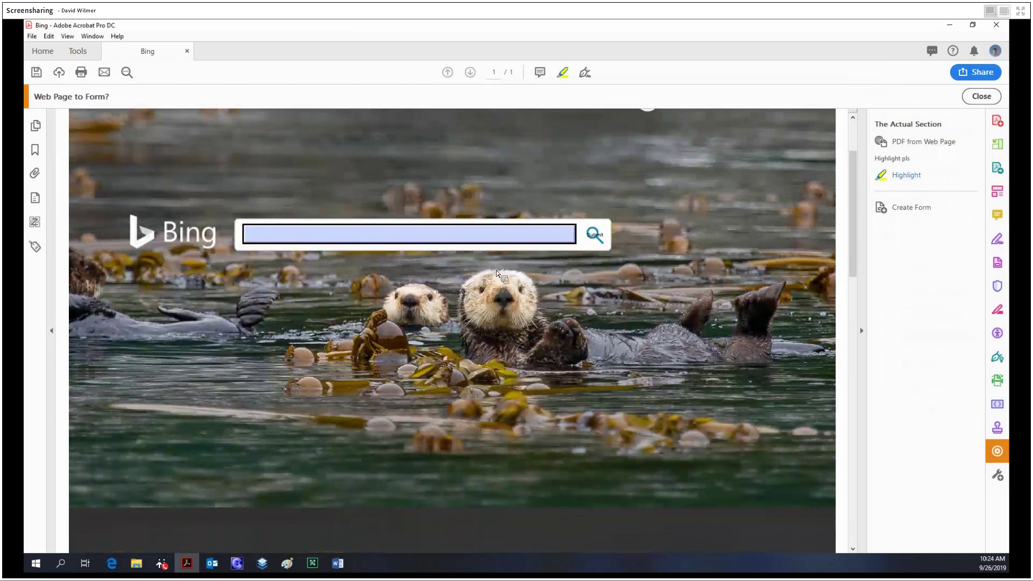
mouse_move(496, 270)
left_mouse_down()
mouse_move(483, 366)
mouse_move(527, 277)
left_mouse_up()
mouse_move(441, 308)
left_mouse_down()
mouse_move(527, 327)
mouse_move(489, 276)
mouse_move(476, 318)
mouse_move(484, 295)
mouse_move(515, 300)
left_mouse_up()
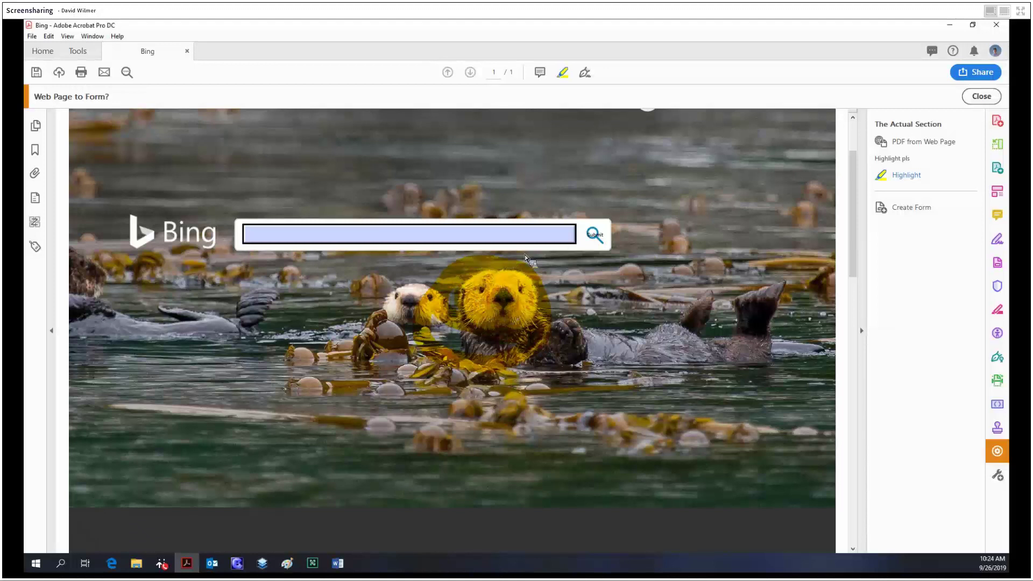
left_click(917, 205)
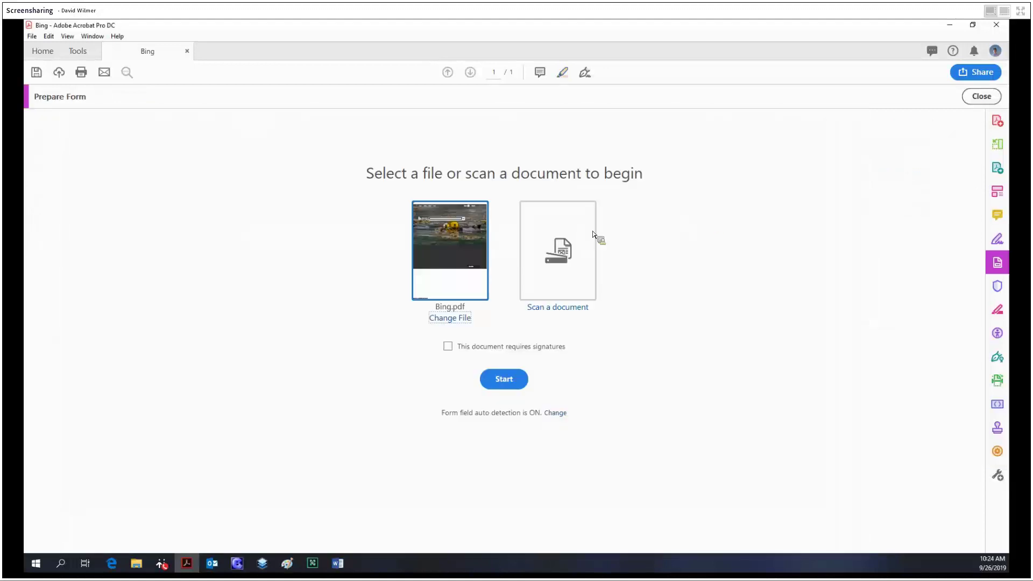
- Start form preparation, saving the page as Bing.pdf and dismissing the no-new-fields notice
left_click(525, 380)
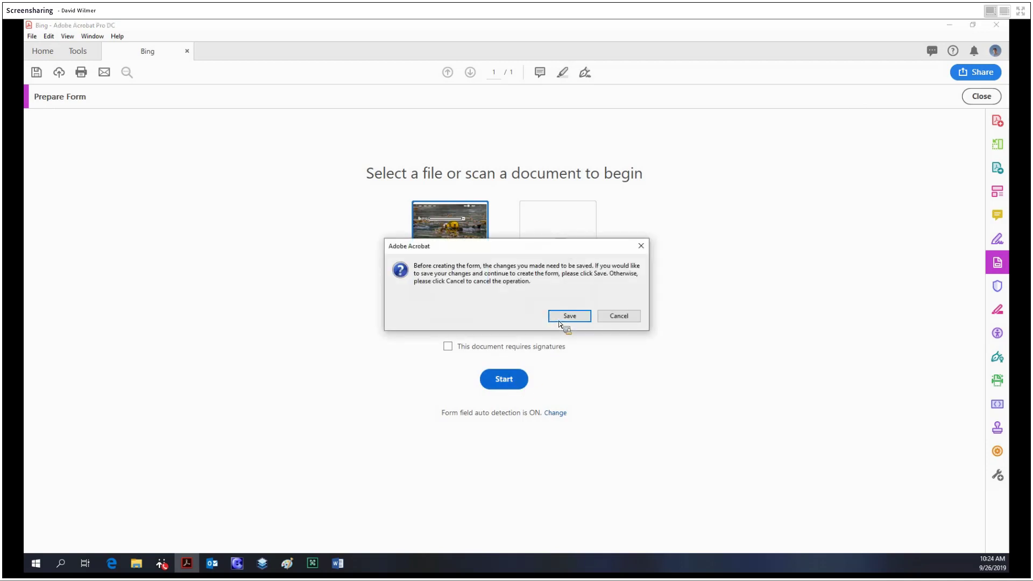
left_click(563, 316)
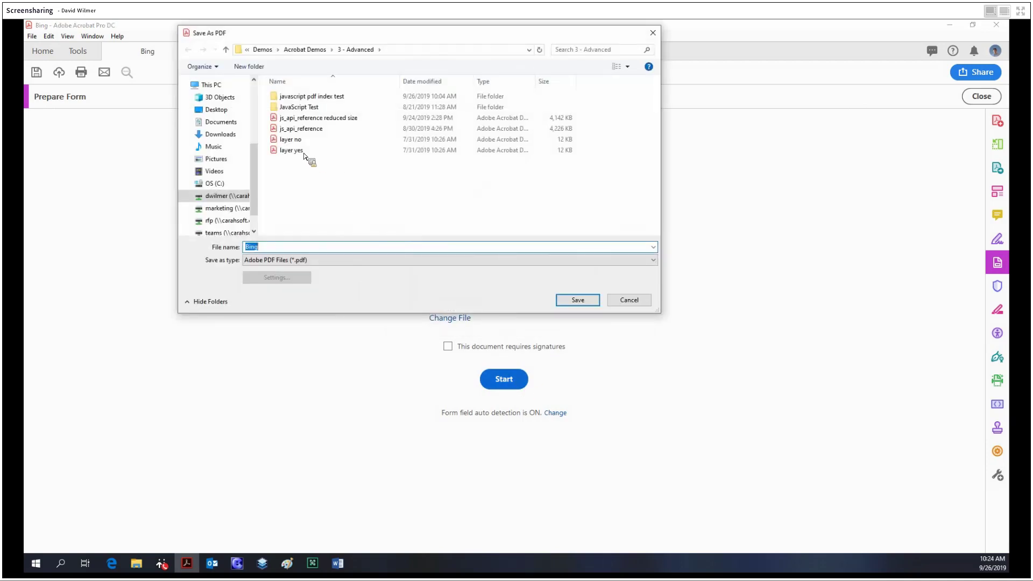
left_click(576, 301)
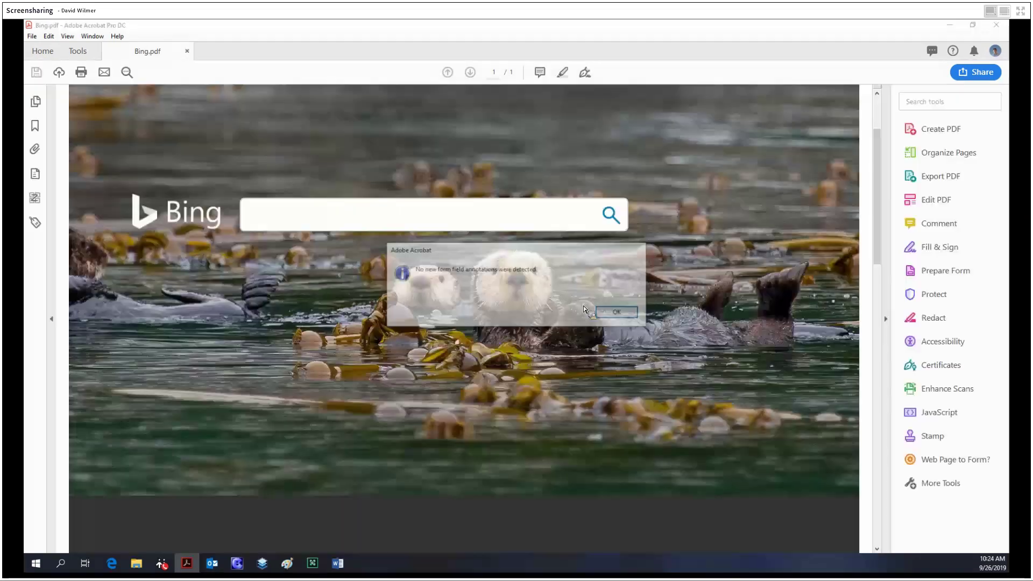
left_click(617, 312)
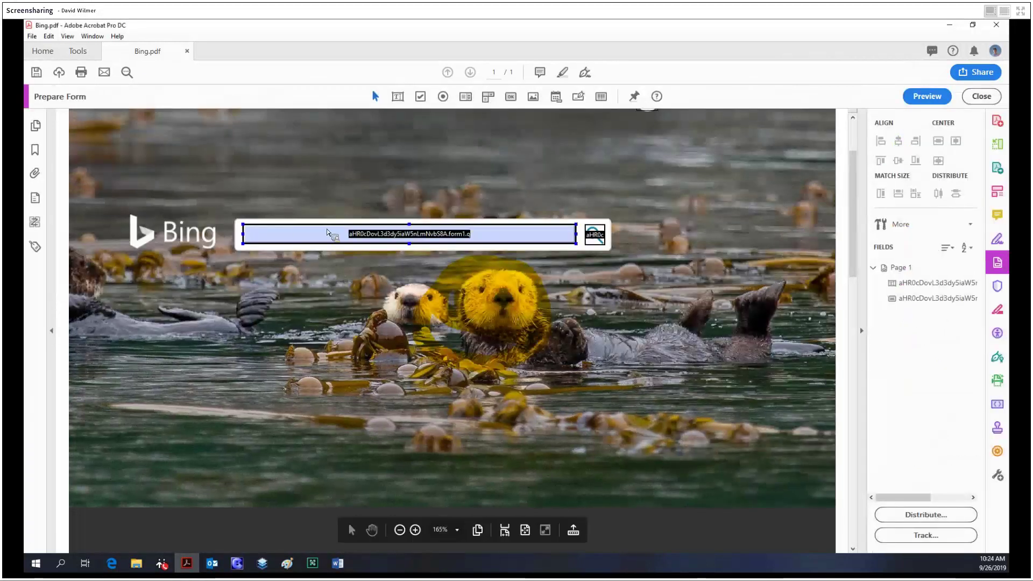
- Review the detected search text field and search button field, then finish editing
left_click(490, 240)
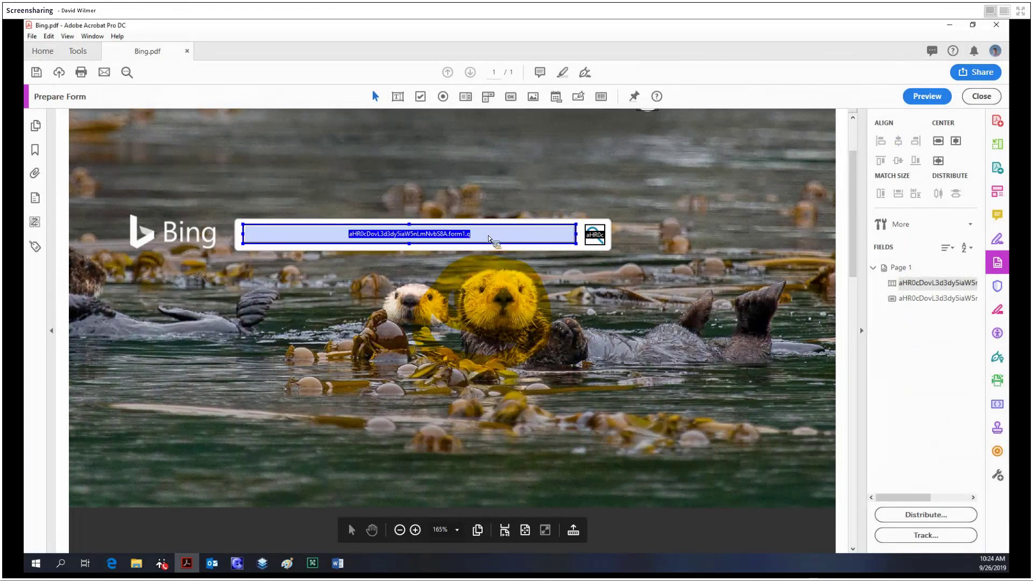
left_click(601, 243)
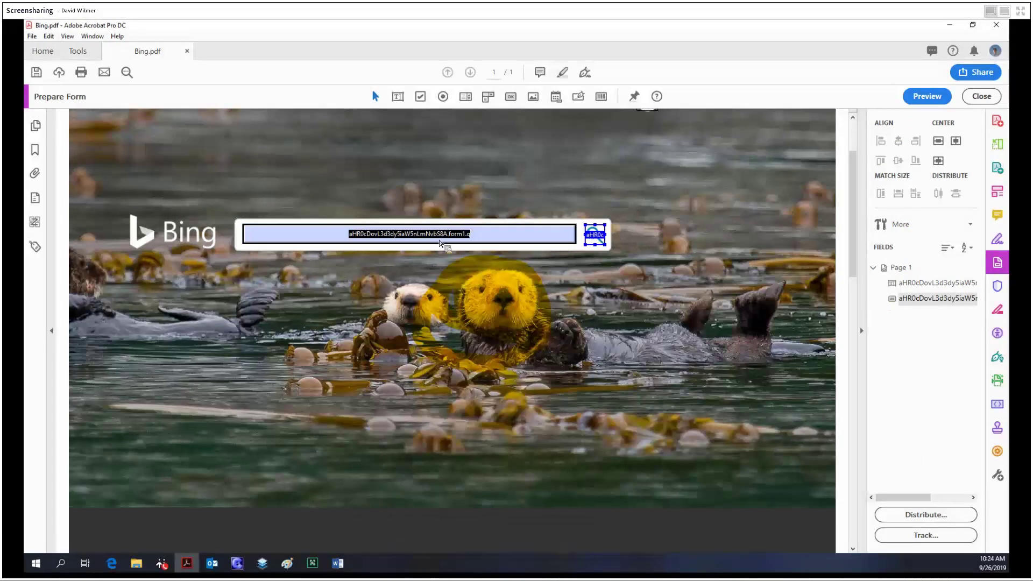
left_click(440, 243)
scroll(559, 247, "down", 1)
scroll(570, 246, "up", 1)
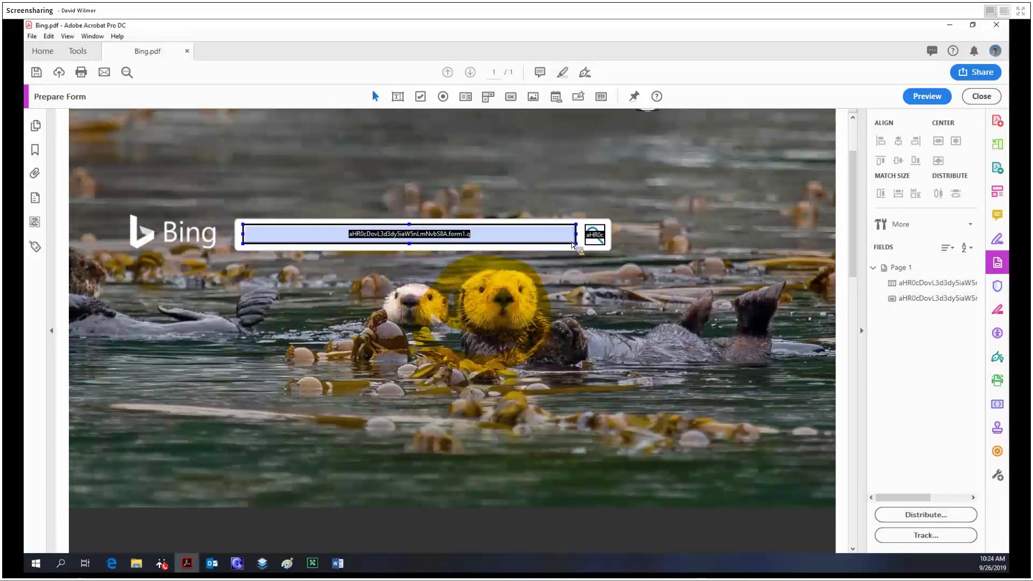
scroll(575, 246, "up", 1)
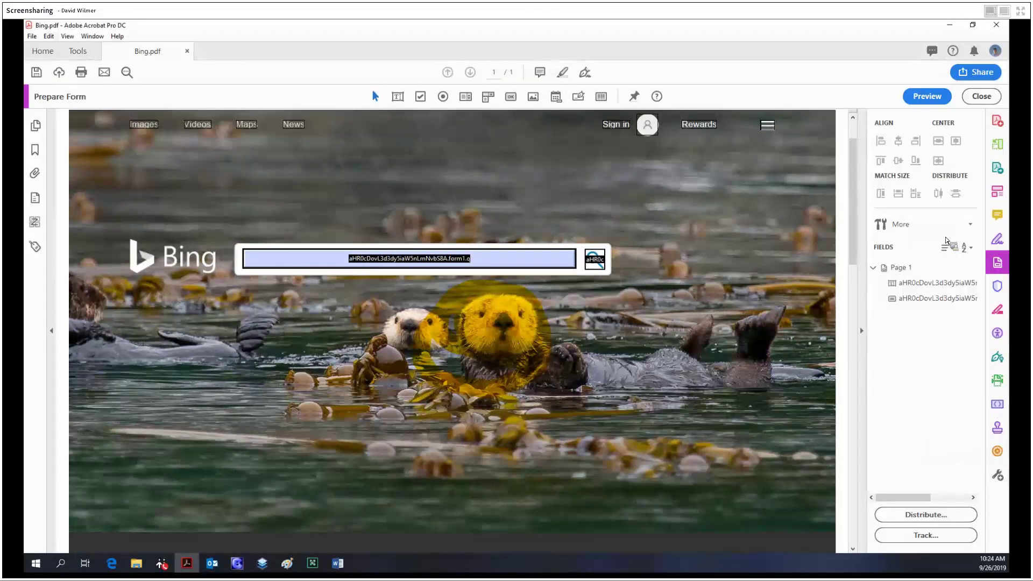
left_click(998, 451)
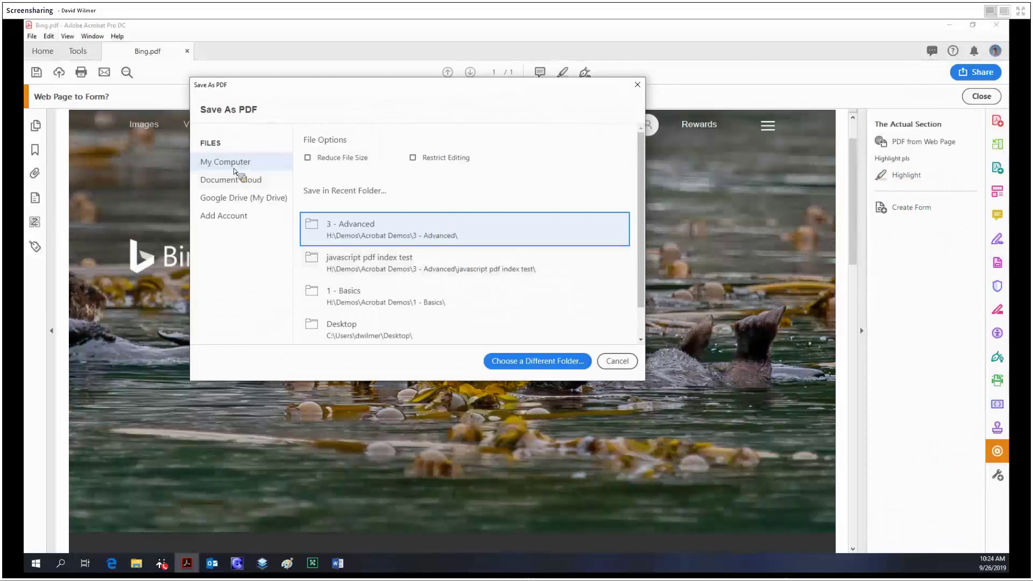
- Save the form as Bing.pdf in the 3 - Advanced folder, replacing the existing file
left_click(537, 361)
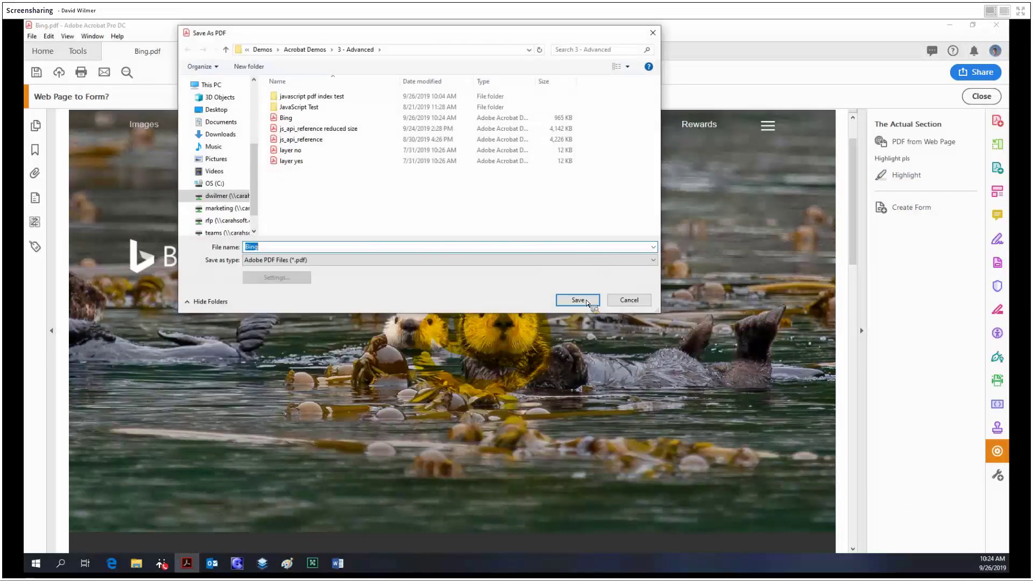
left_click(578, 300)
left_click(540, 329)
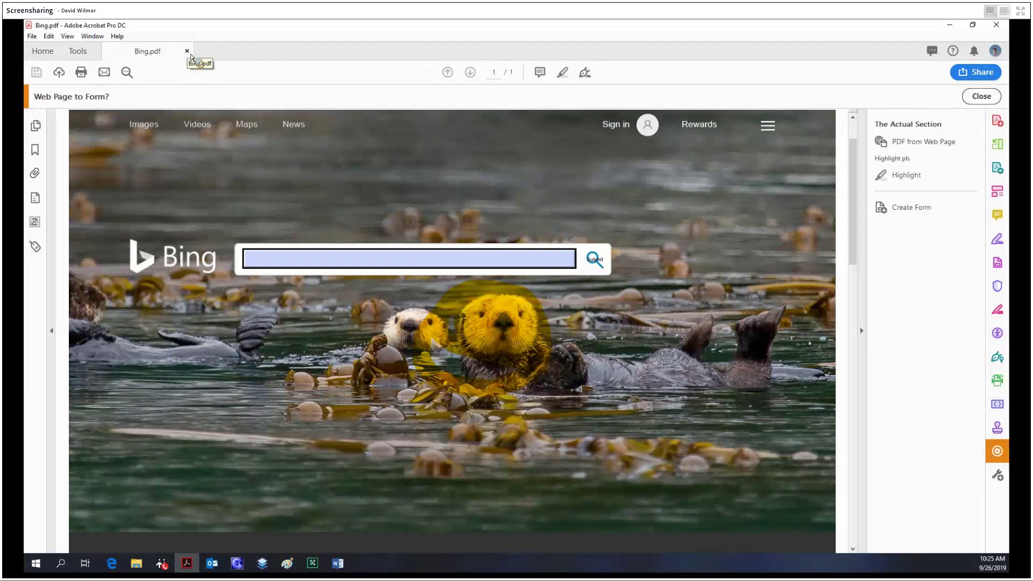
left_click(80, 50)
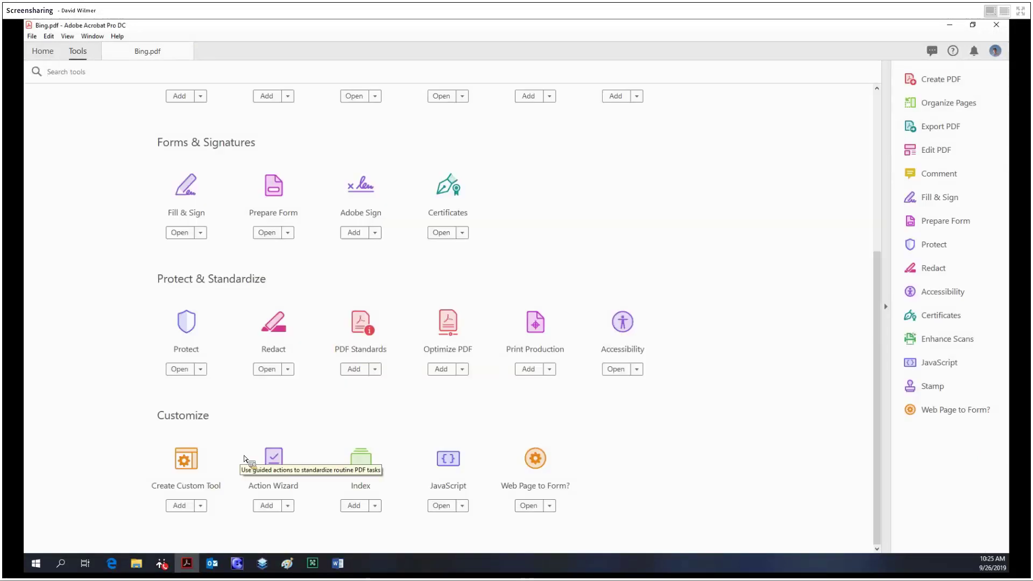